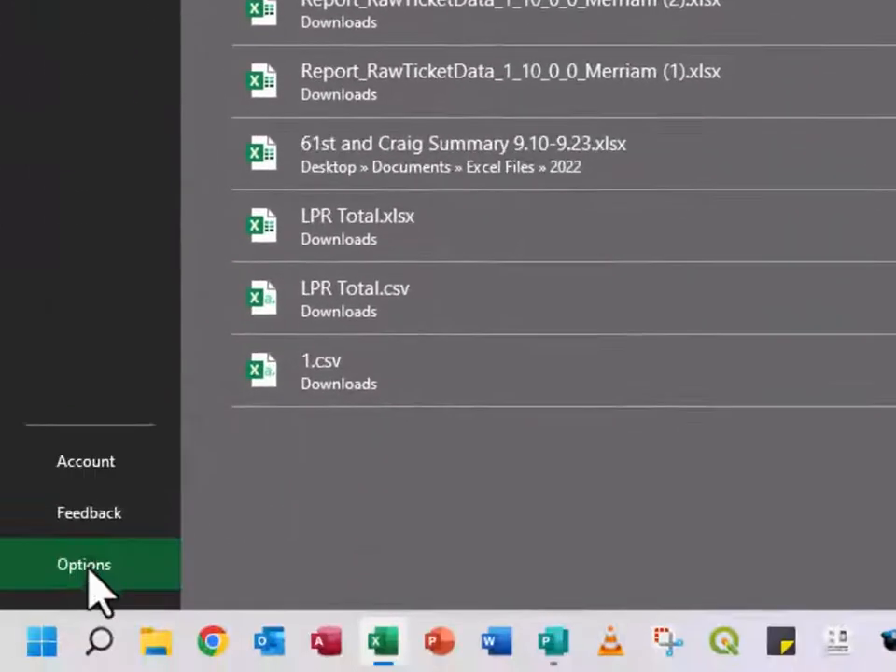
Step: Add the Camera command from the full list of all commands to the Quick Access Toolbar for all documents
{"action": "left_click", "coordinate": [83, 609]}
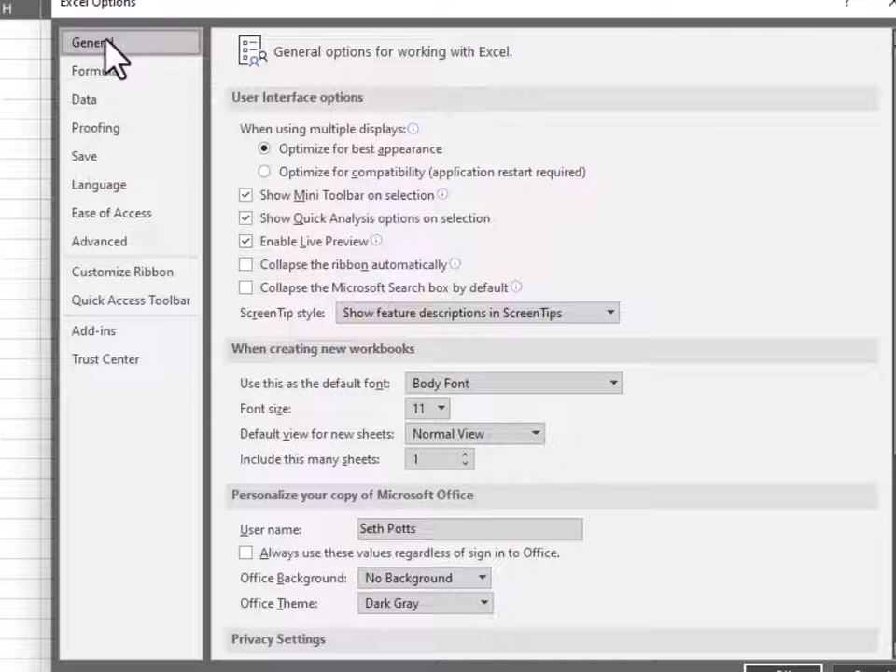
{"action": "left_click", "coordinate": [132, 301]}
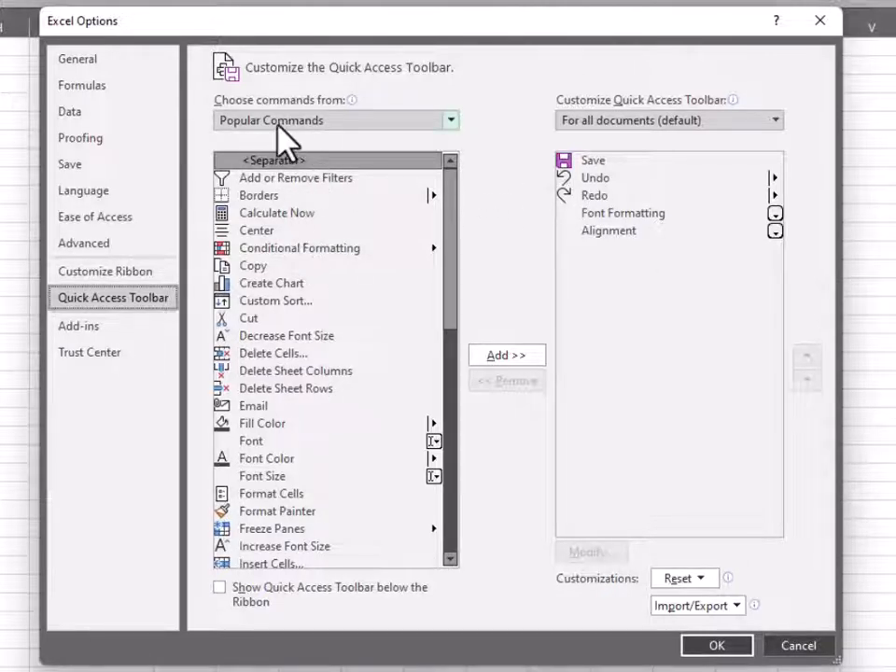
{"action": "left_click", "coordinate": [451, 121]}
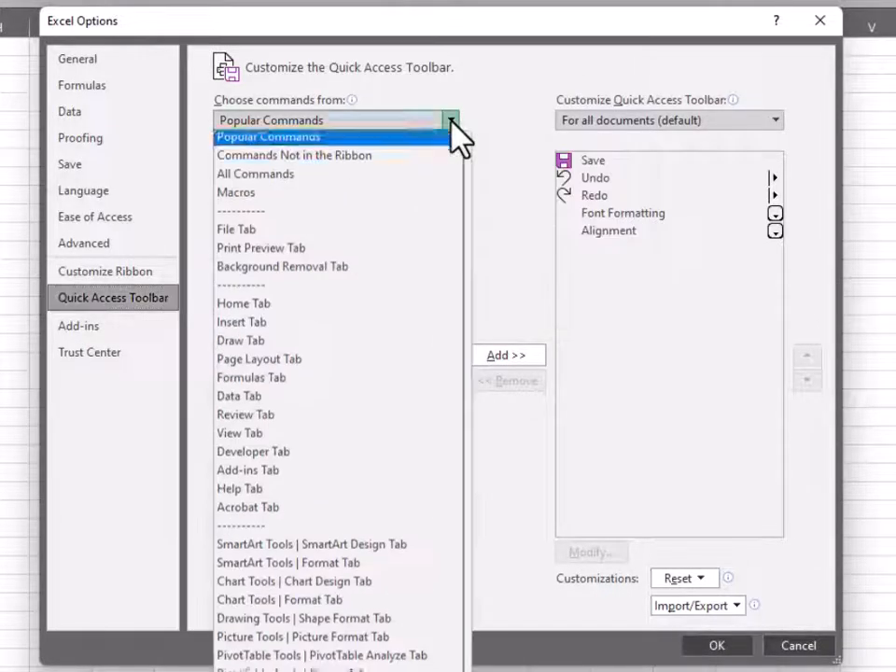
{"action": "left_click", "coordinate": [254, 175]}
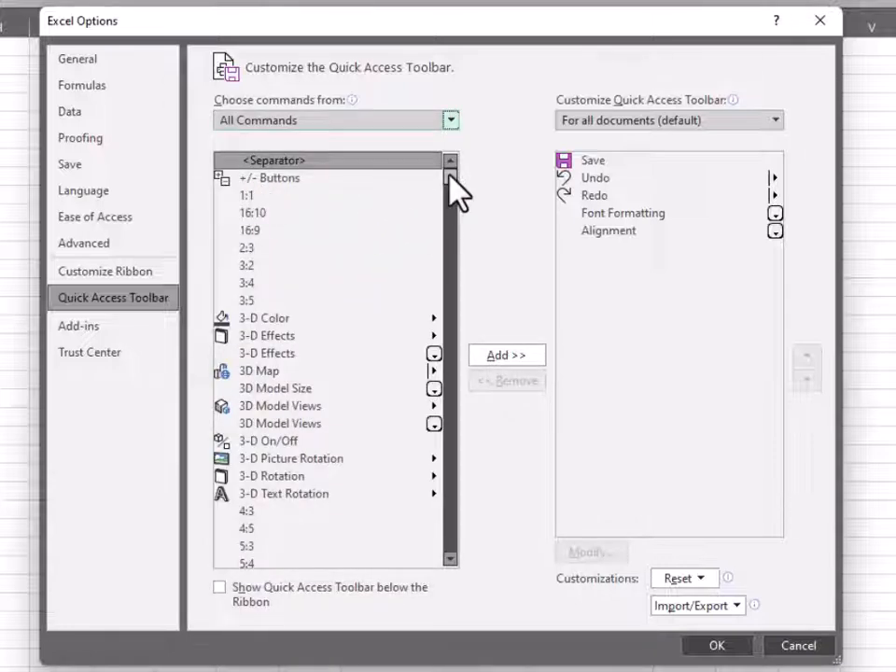
{"action": "left_click_drag", "start_coordinate": [449, 175], "coordinate": [444, 212]}
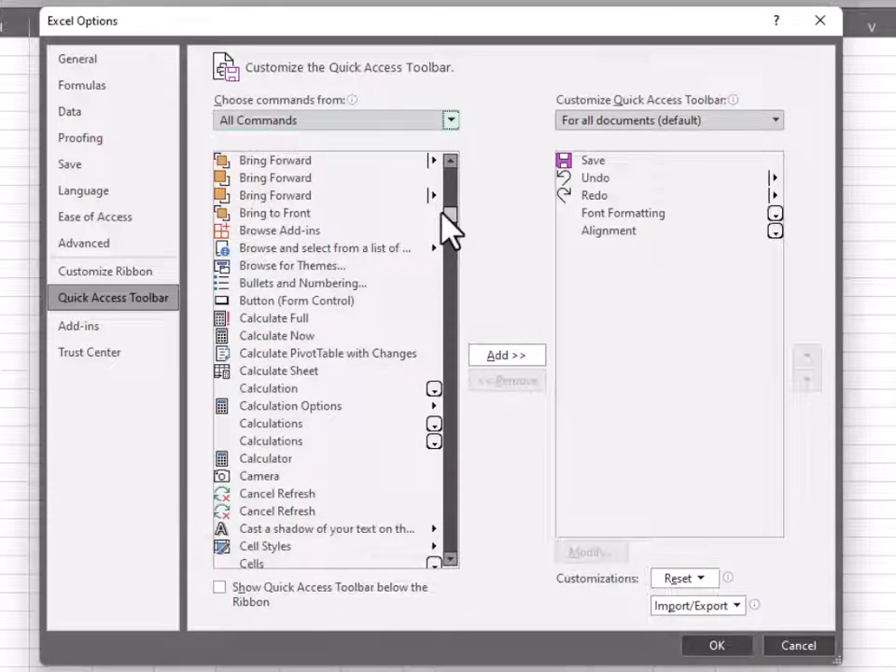
{"action": "left_click", "coordinate": [249, 478]}
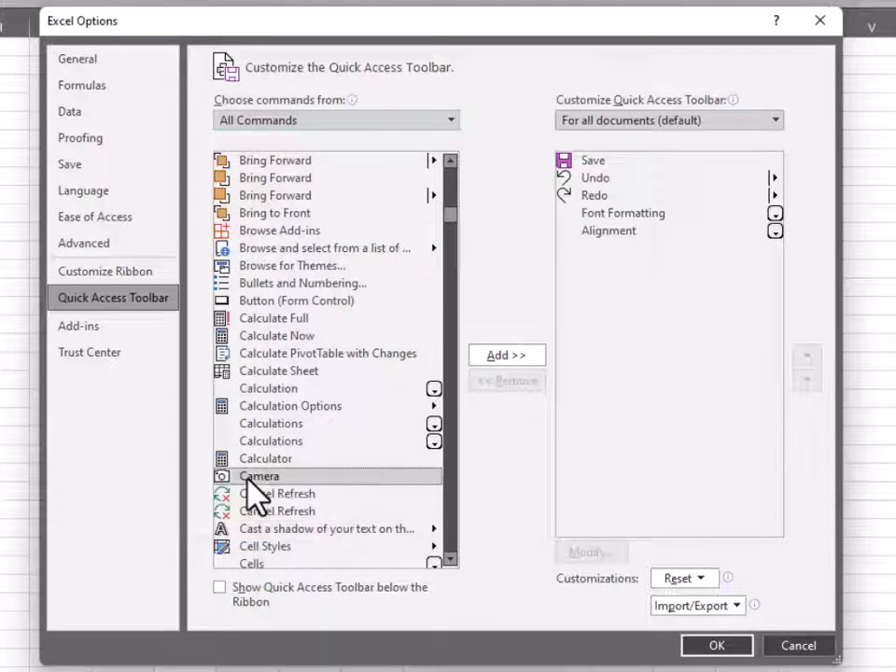
{"action": "left_click", "coordinate": [511, 358]}
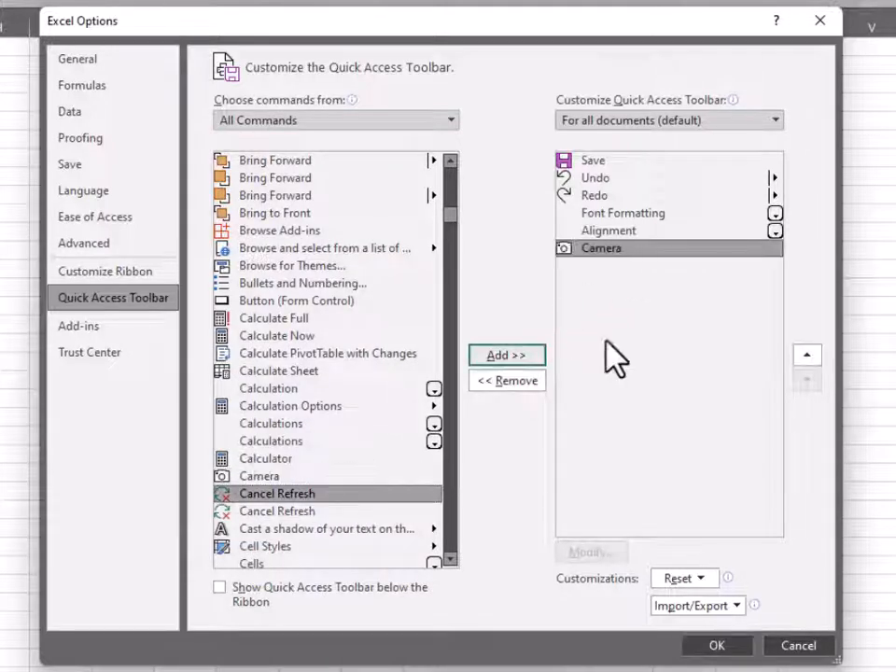
{"action": "left_click", "coordinate": [713, 645]}
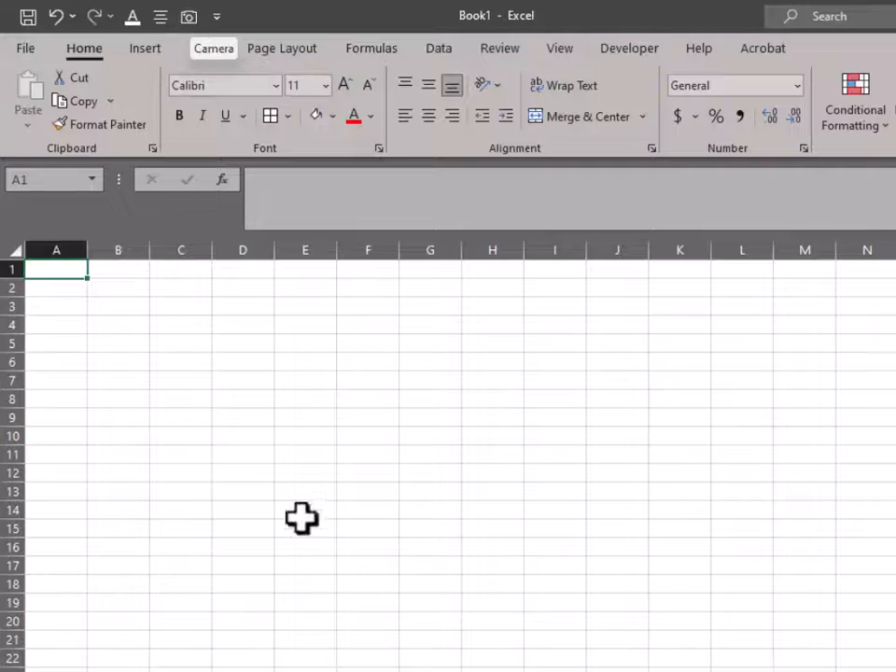
Step: Take a Camera snapshot of range I1:V26 on Sheet2 and place it on the blank sheet with its upper corner in cell B2
{"action": "left_click", "coordinate": [116, 659]}
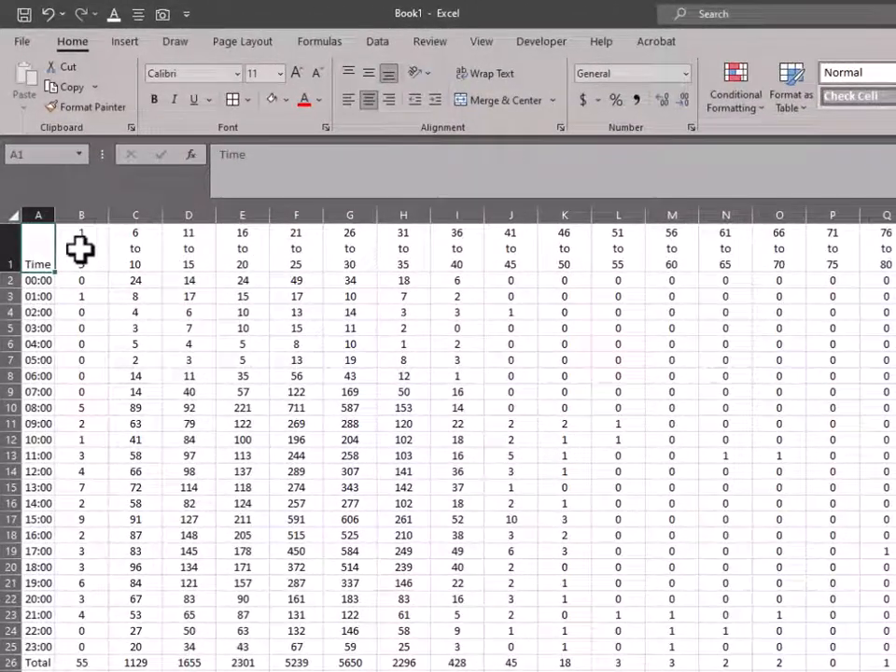
{"action": "left_click_drag", "start_coordinate": [79, 248], "coordinate": [310, 660]}
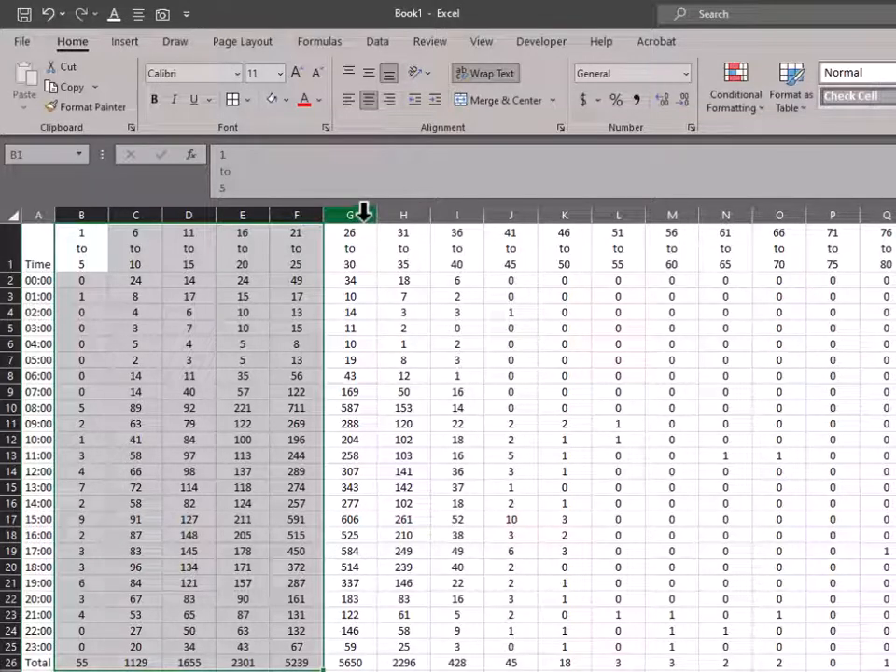
{"action": "left_click_drag", "start_coordinate": [361, 235], "coordinate": [411, 663]}
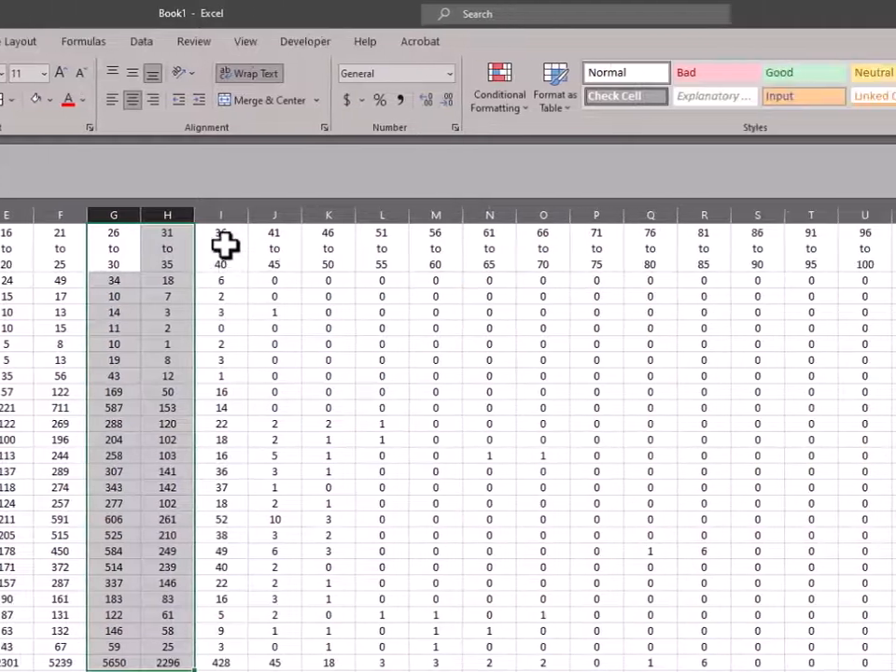
{"action": "left_click_drag", "start_coordinate": [224, 245], "coordinate": [837, 532]}
{"action": "left_click_drag", "start_coordinate": [654, 532], "coordinate": [726, 661]}
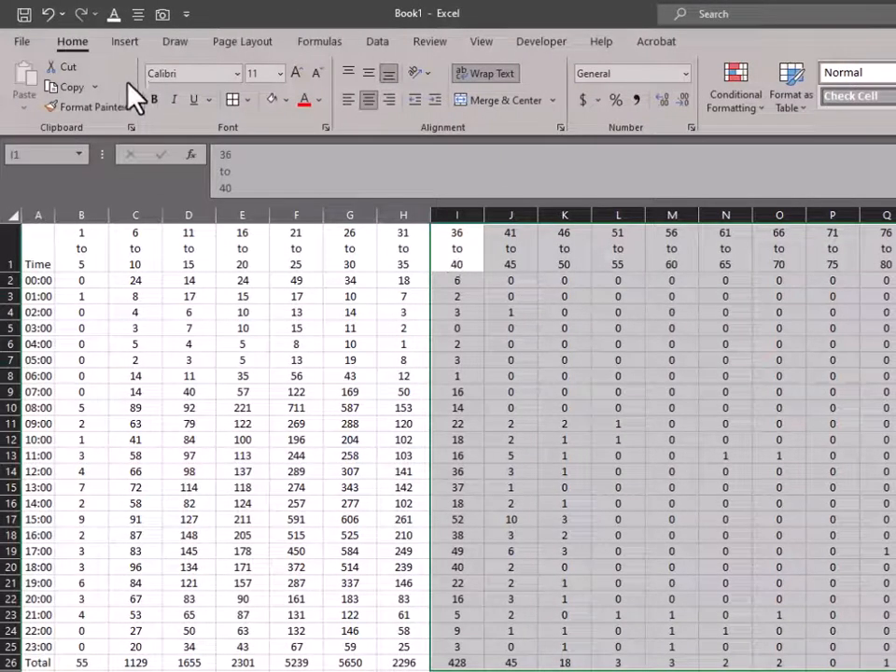
{"action": "left_click", "coordinate": [165, 15]}
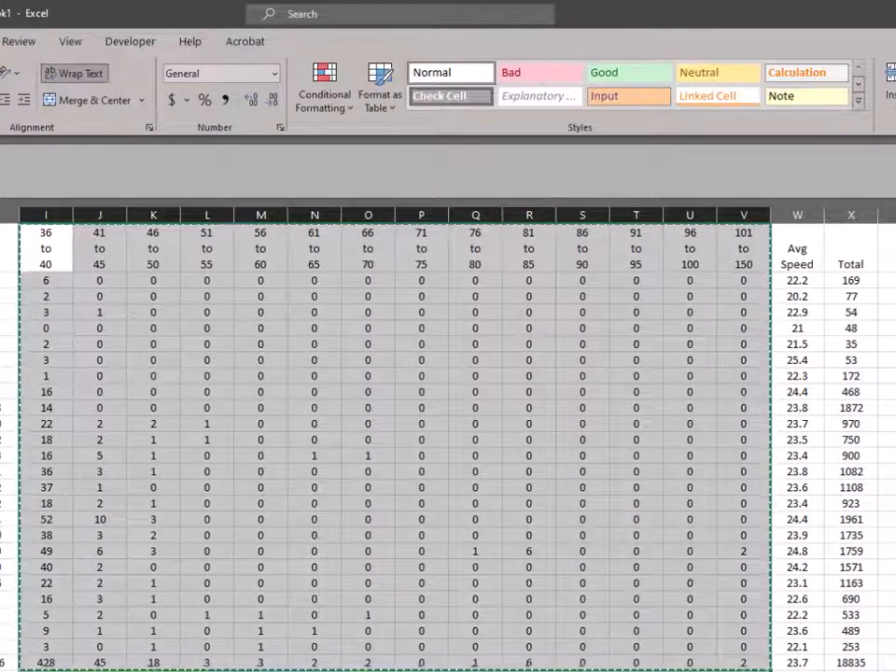
{"action": "key", "text": "ctrl+Page_Down"}
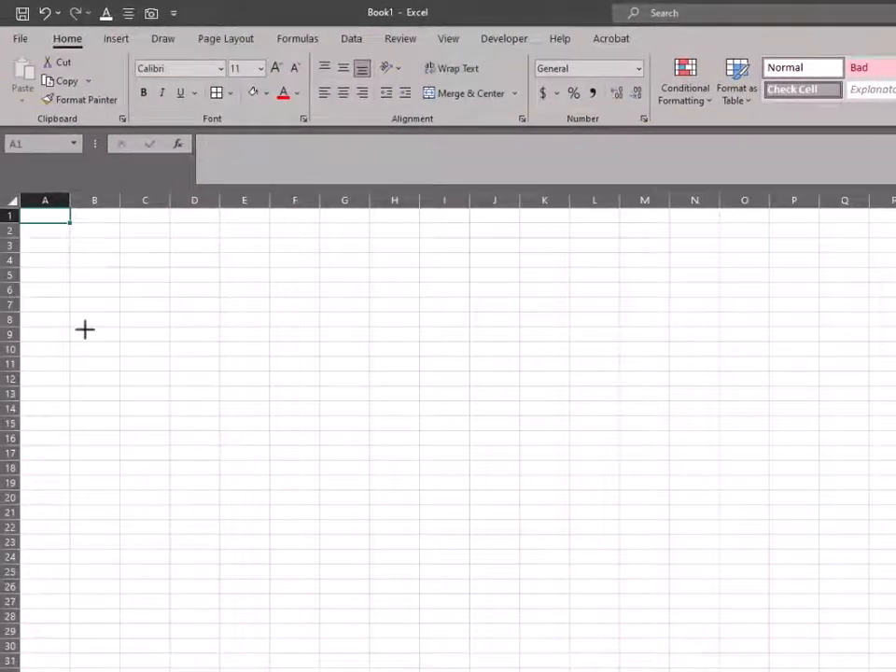
{"action": "right_click", "coordinate": [104, 235]}
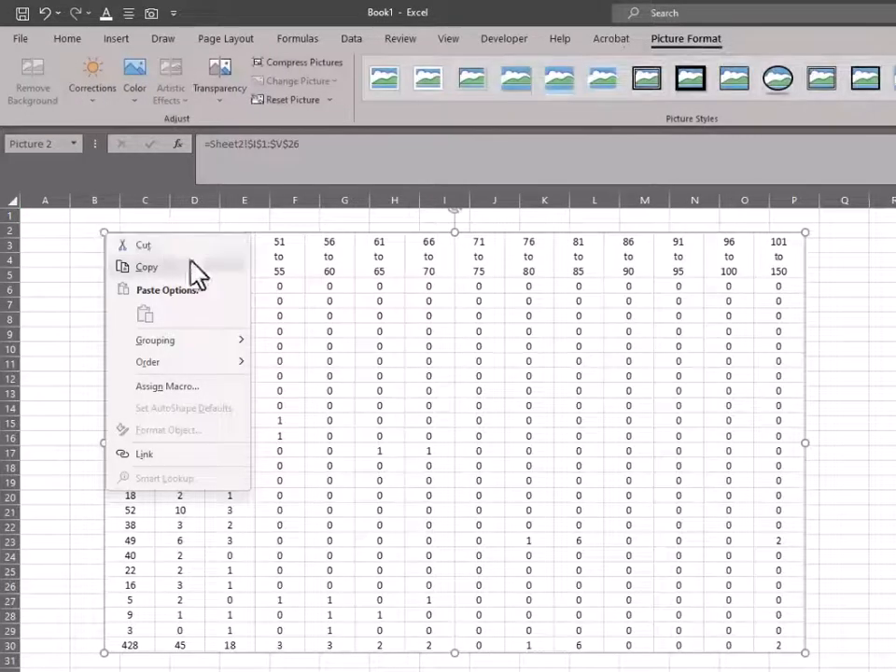
{"action": "left_click", "coordinate": [244, 267]}
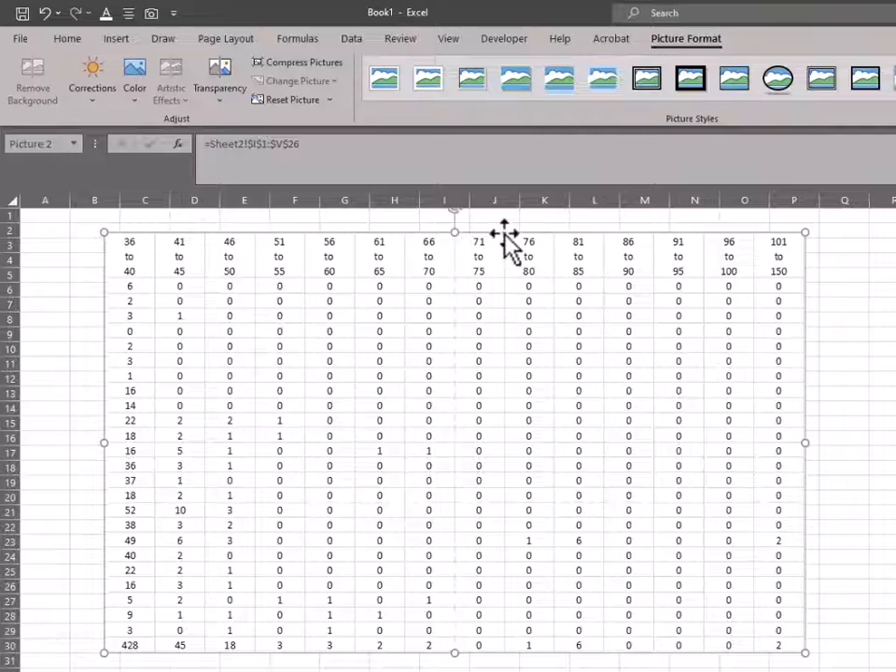
Step: Try moving and resizing the pasted snapshot, setting it down with its upper corner at cell B2
{"action": "left_click_drag", "start_coordinate": [333, 234], "coordinate": [422, 296]}
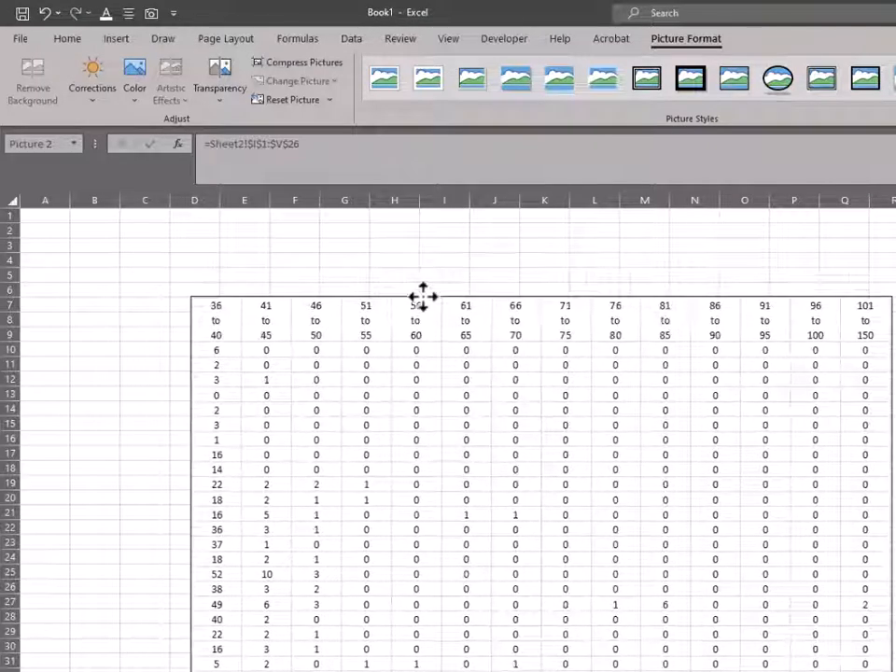
{"action": "left_click_drag", "start_coordinate": [316, 294], "coordinate": [248, 252]}
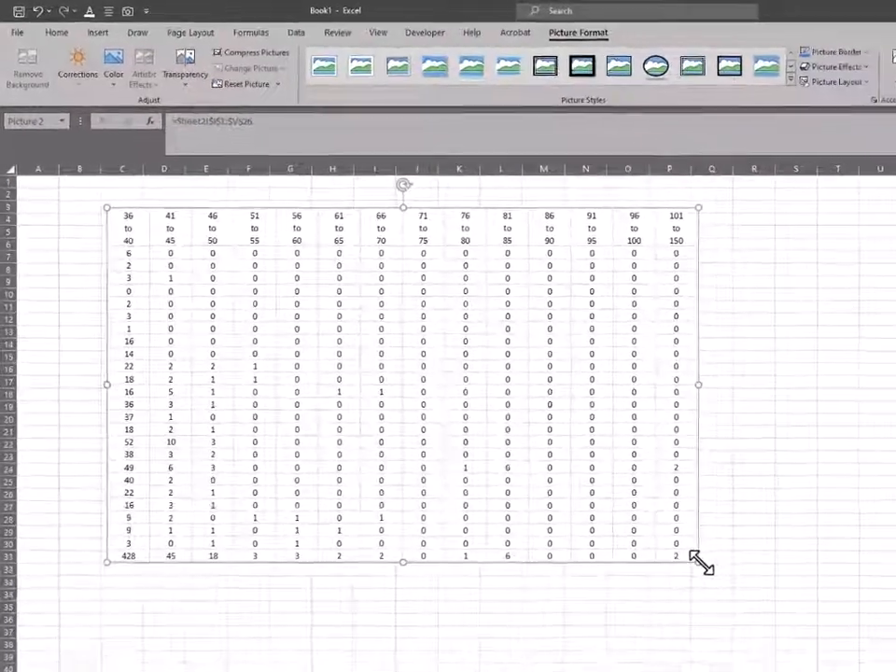
{"action": "left_click_drag", "start_coordinate": [702, 563], "coordinate": [678, 509]}
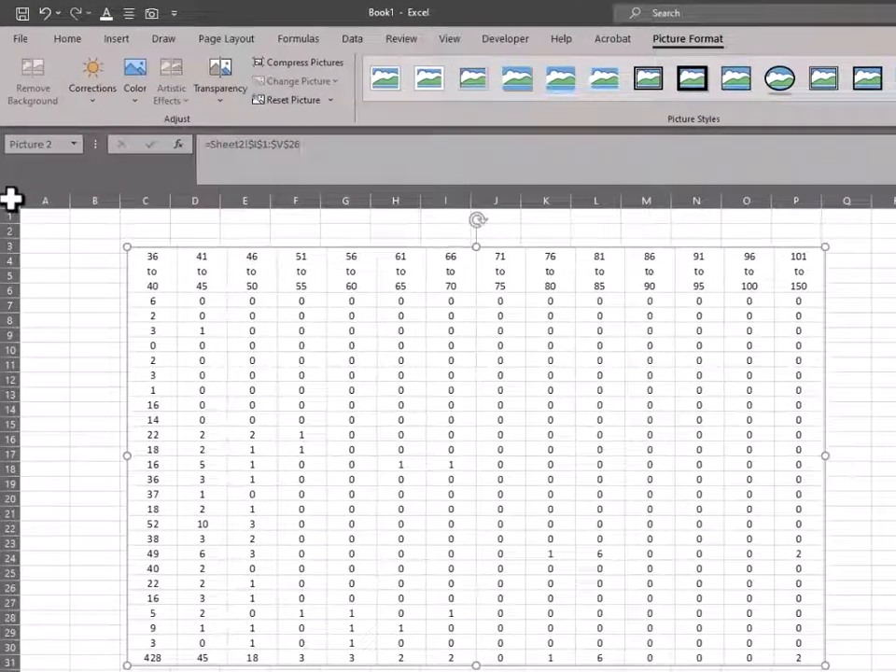
{"action": "left_click_drag", "start_coordinate": [333, 299], "coordinate": [277, 280]}
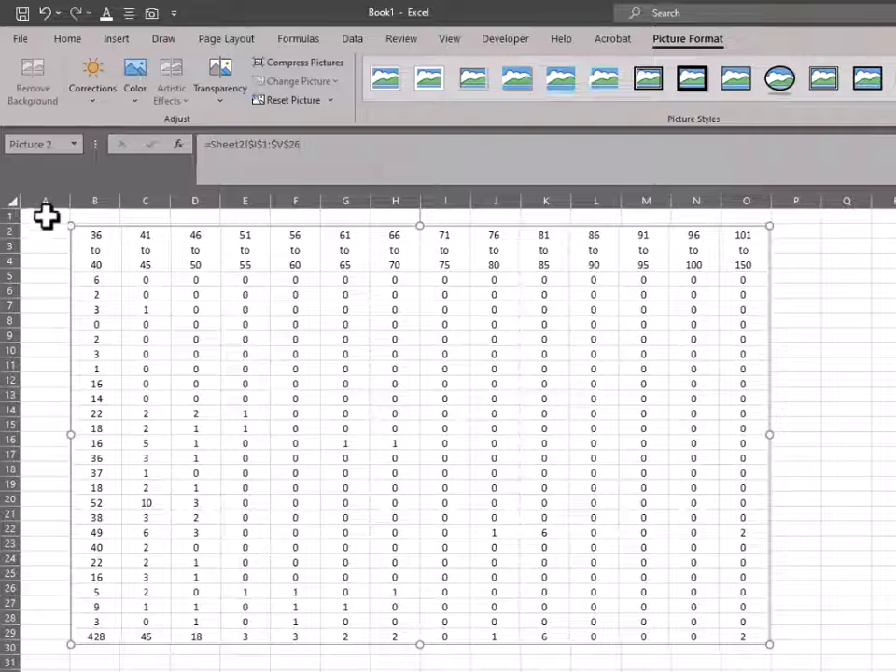
Step: Fill the entire snapshot sheet with gray and move the picture so that it starts at cell A1
{"action": "left_click", "coordinate": [14, 198]}
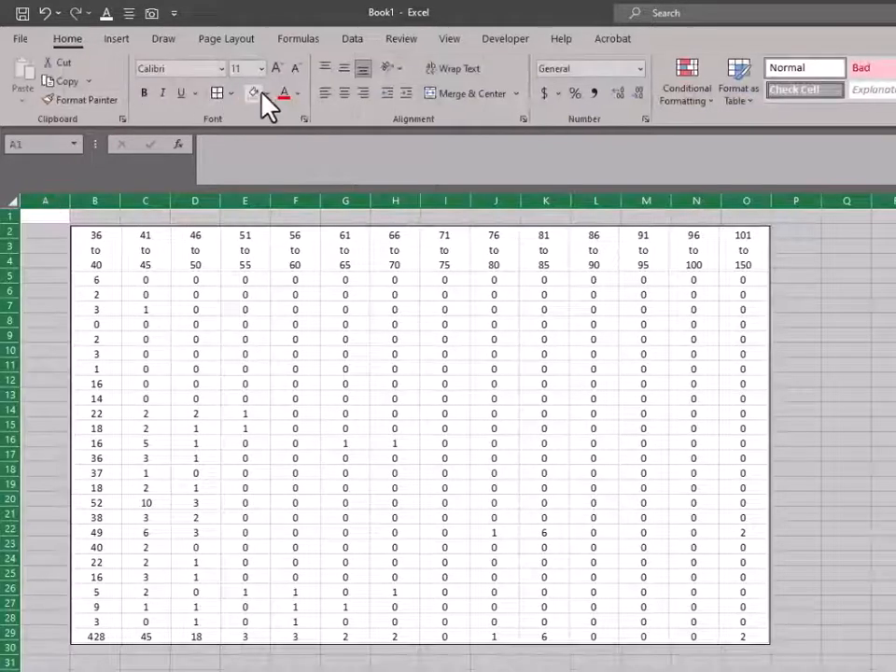
{"action": "left_click", "coordinate": [256, 93]}
{"action": "left_click", "coordinate": [793, 469]}
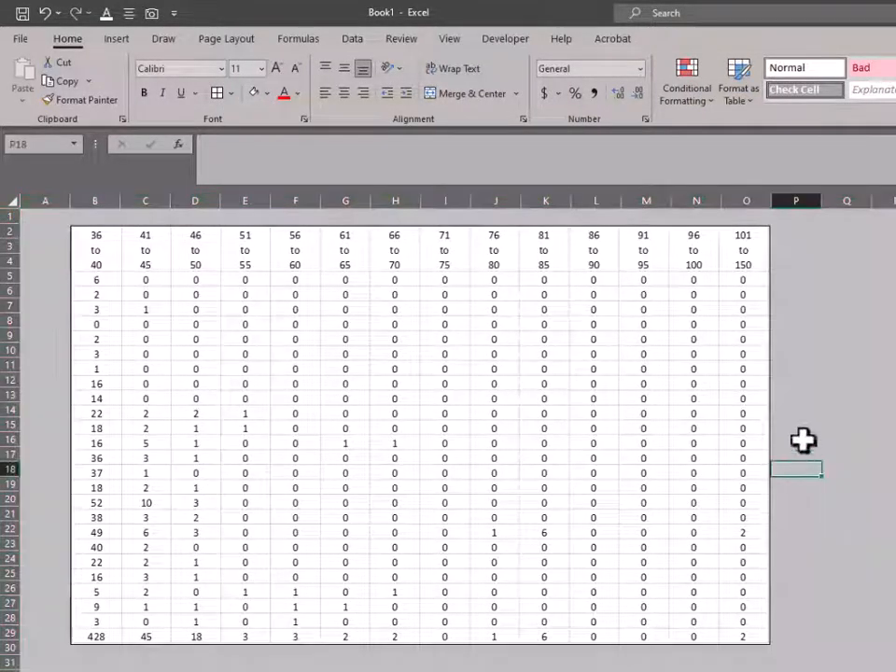
{"action": "left_click", "coordinate": [304, 424]}
{"action": "left_click_drag", "start_coordinate": [305, 424], "coordinate": [234, 388]}
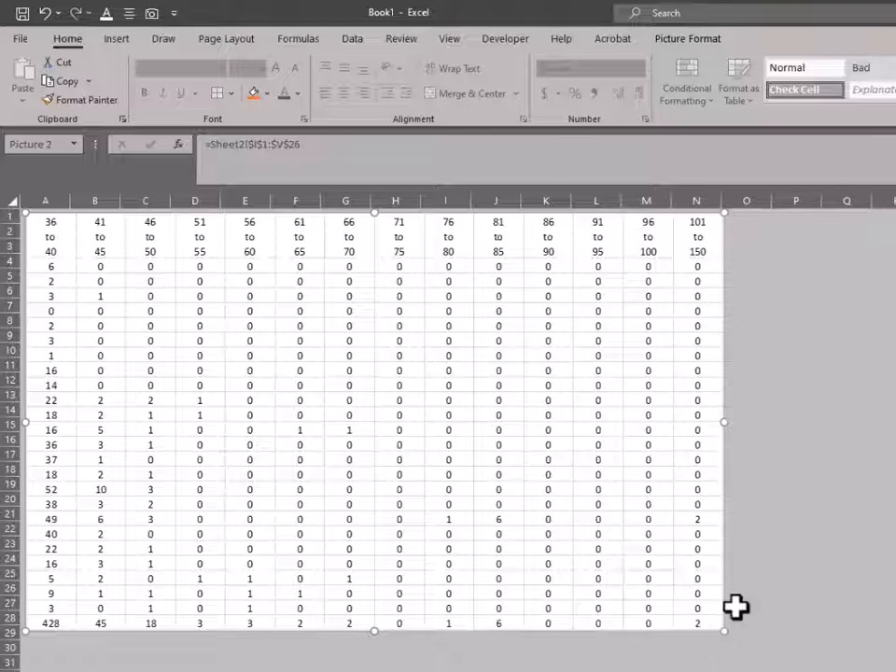
Step: Jump from the picture to its source range, set cells V19 and V26 to 0, and check the linked picture
{"action": "double_click", "coordinate": [702, 541]}
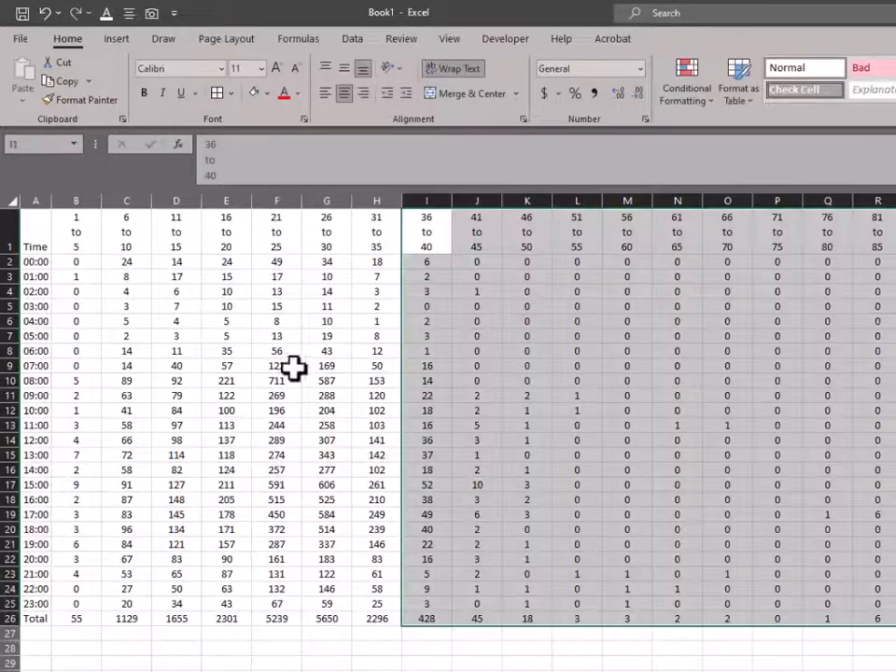
{"action": "left_click", "coordinate": [688, 510]}
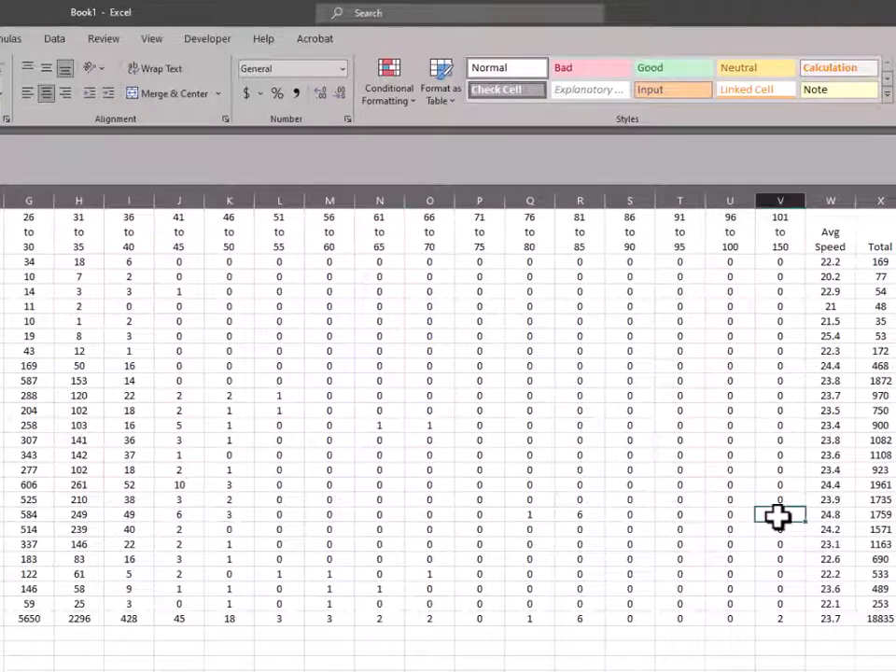
{"action": "left_click", "coordinate": [779, 517]}
{"action": "type", "text": "0"}
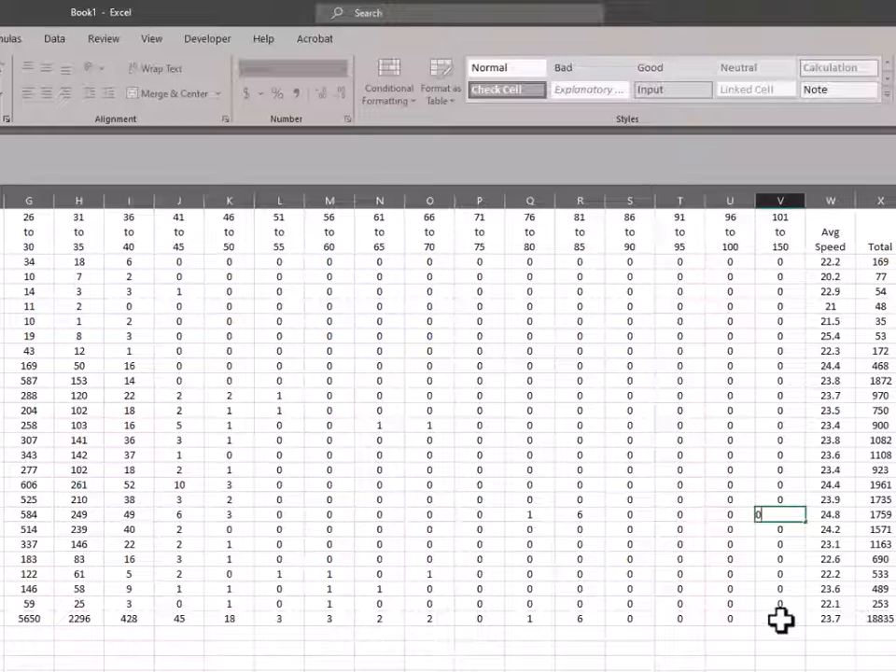
{"action": "left_click", "coordinate": [780, 619]}
{"action": "type", "text": "0"}
{"action": "left_click", "coordinate": [724, 671]}
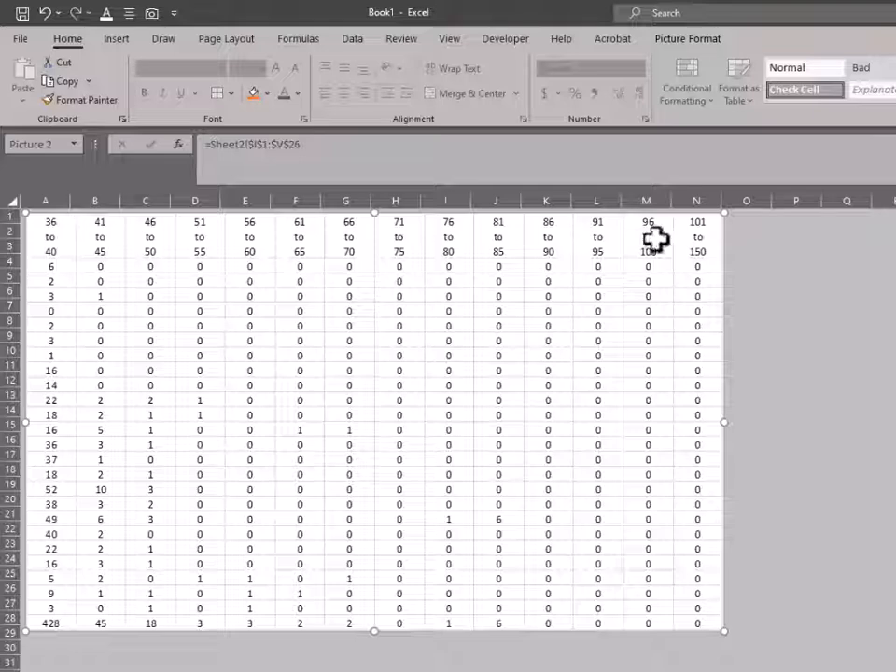
Step: Shade the speed-range header cells in row 1 of the source table gray and check them in the linked picture
{"action": "left_click", "coordinate": [140, 670]}
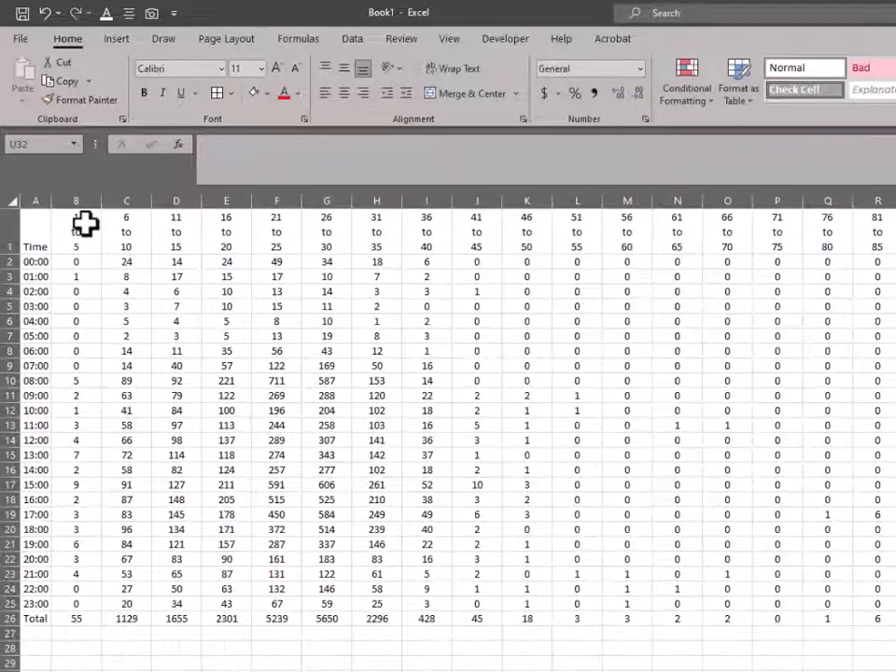
{"action": "left_click_drag", "start_coordinate": [85, 224], "coordinate": [877, 229]}
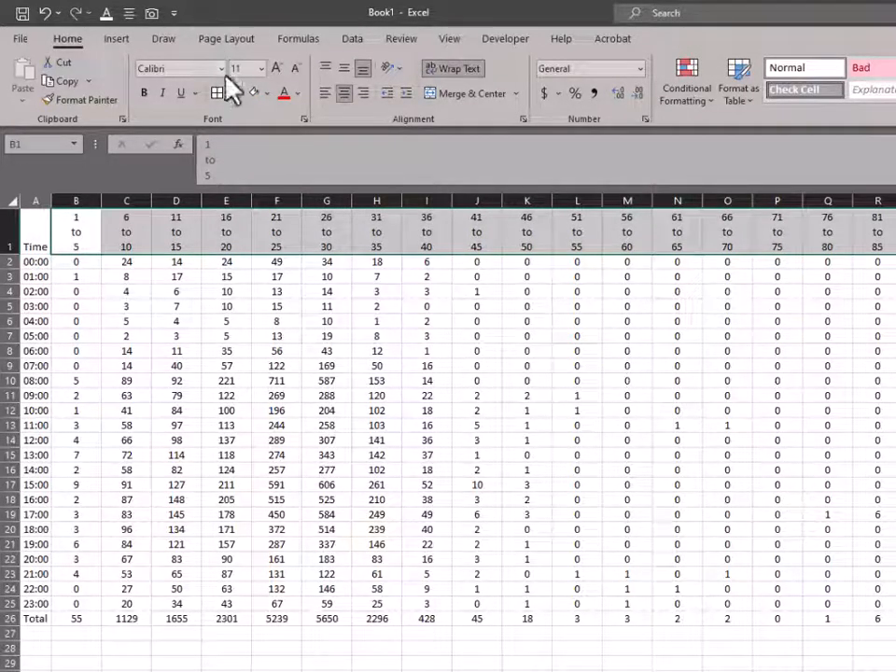
{"action": "left_click", "coordinate": [257, 94]}
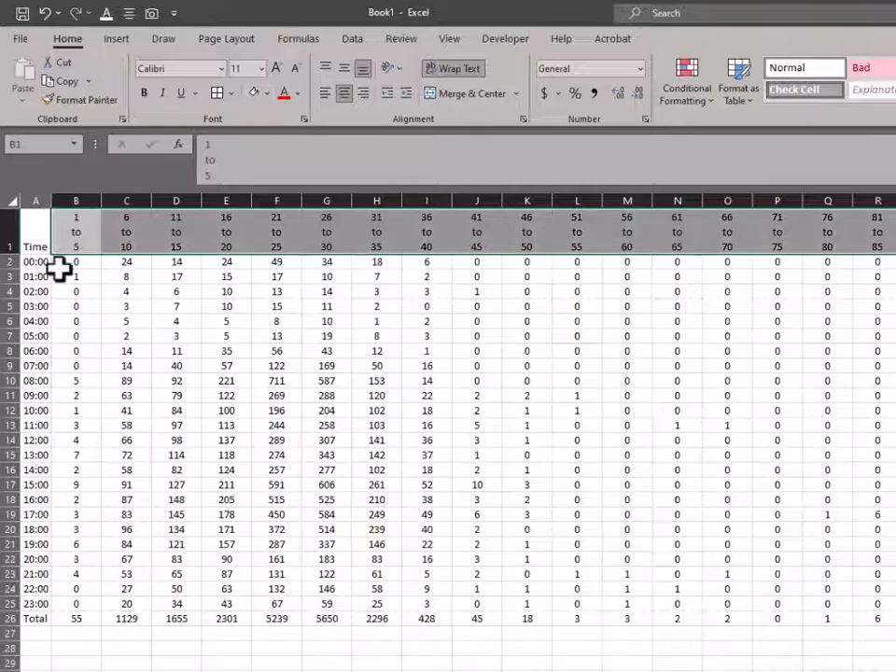
{"action": "left_click", "coordinate": [86, 670]}
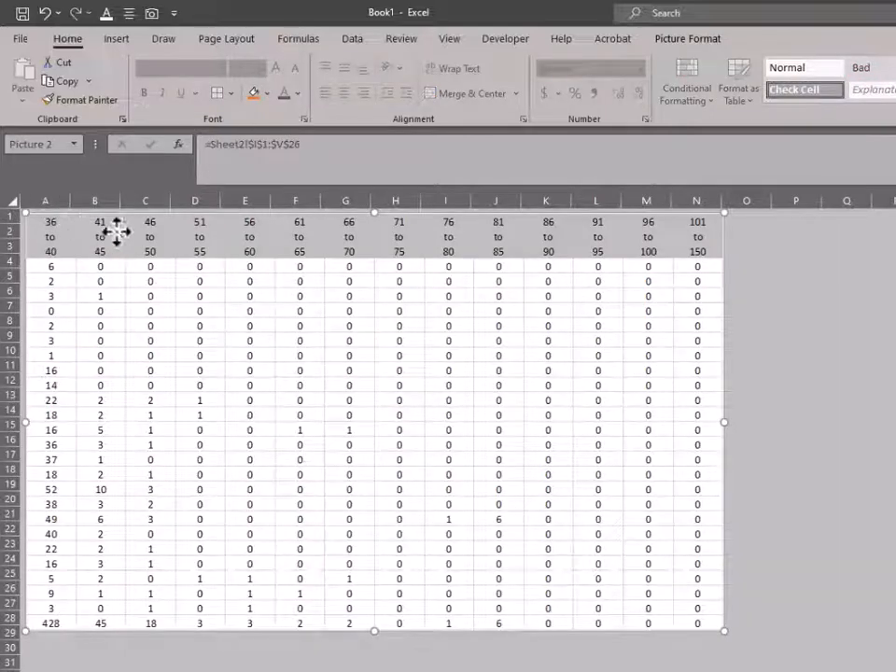
Step: Apply all borders to the source table from cell A1 down to the Total row and check the linked picture
{"action": "left_click", "coordinate": [121, 671]}
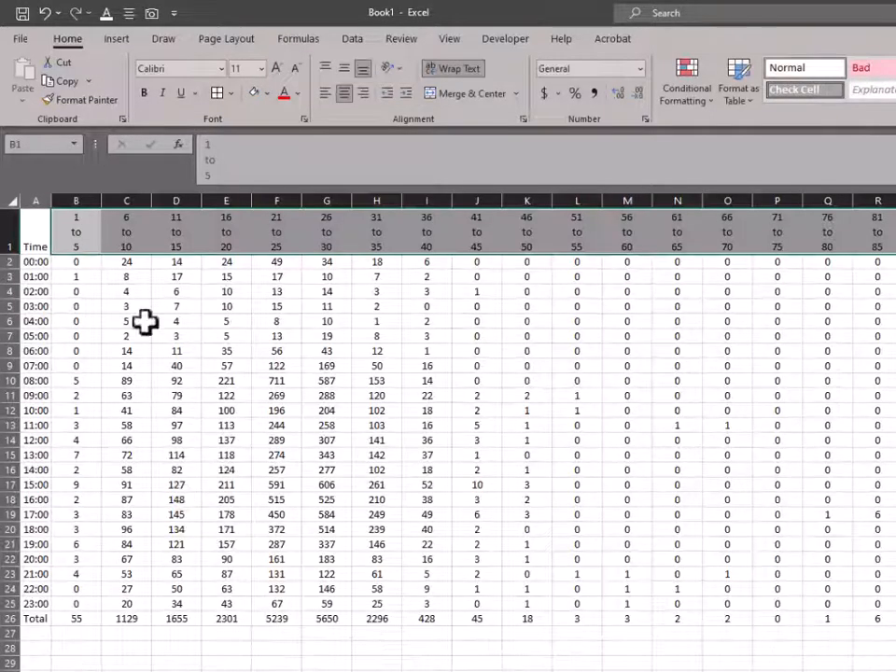
{"action": "left_click_drag", "start_coordinate": [38, 229], "coordinate": [895, 619]}
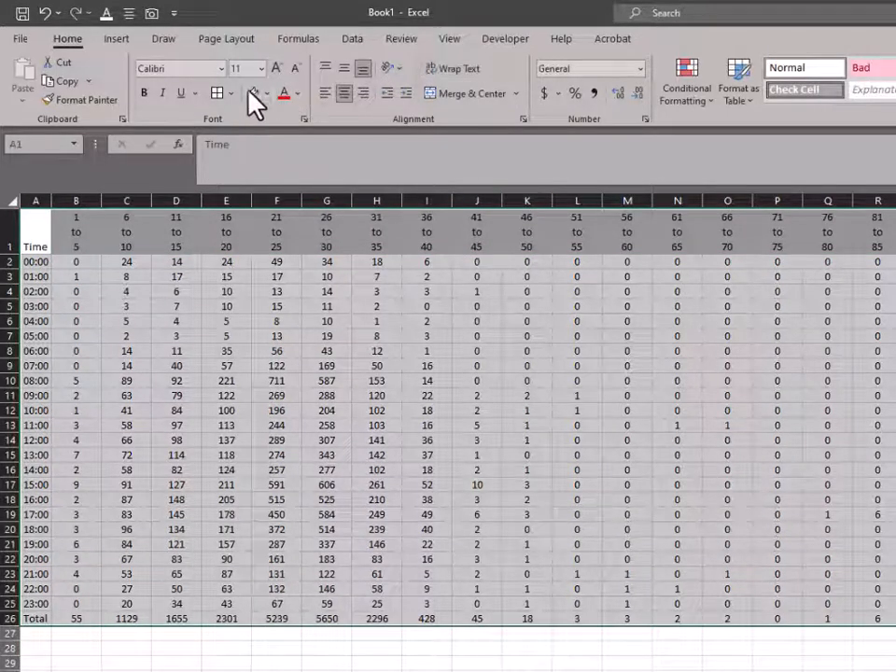
{"action": "left_click", "coordinate": [214, 94]}
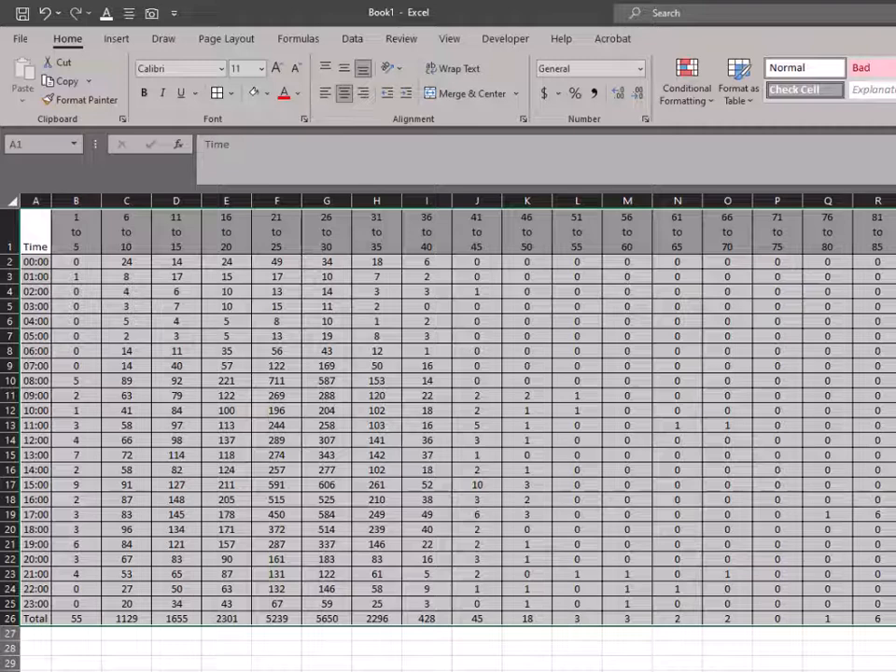
{"action": "left_click", "coordinate": [75, 670]}
{"action": "left_click", "coordinate": [859, 539]}
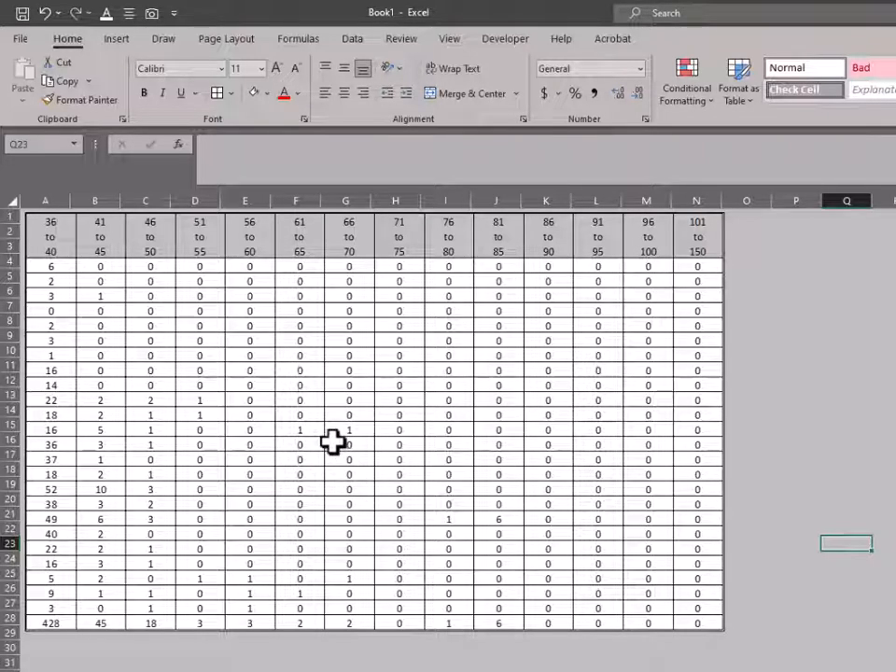
Step: Shrink the linked picture from its lower corner so it covers about cells A1 to K23
{"action": "left_click", "coordinate": [234, 669]}
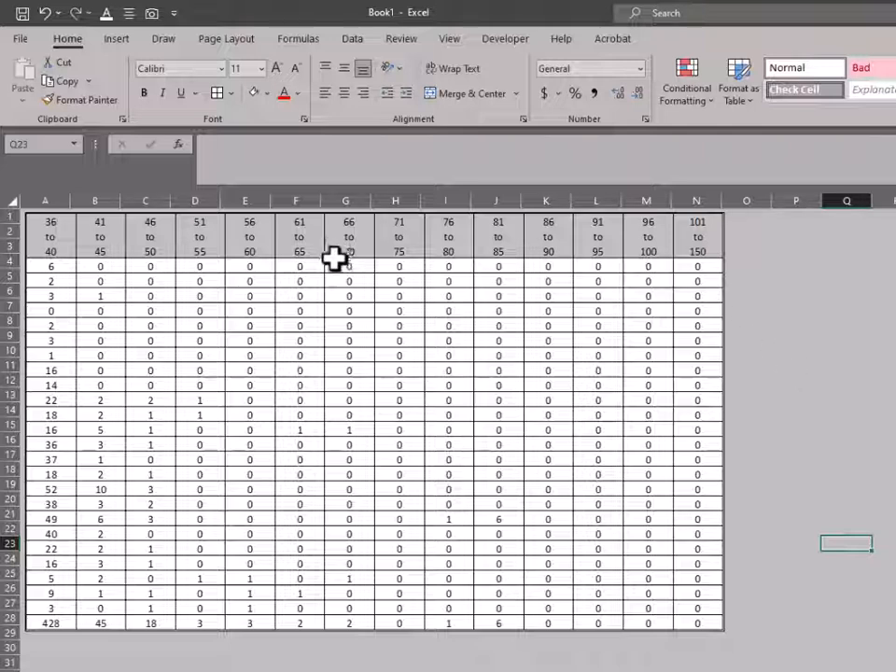
{"action": "left_click", "coordinate": [721, 629]}
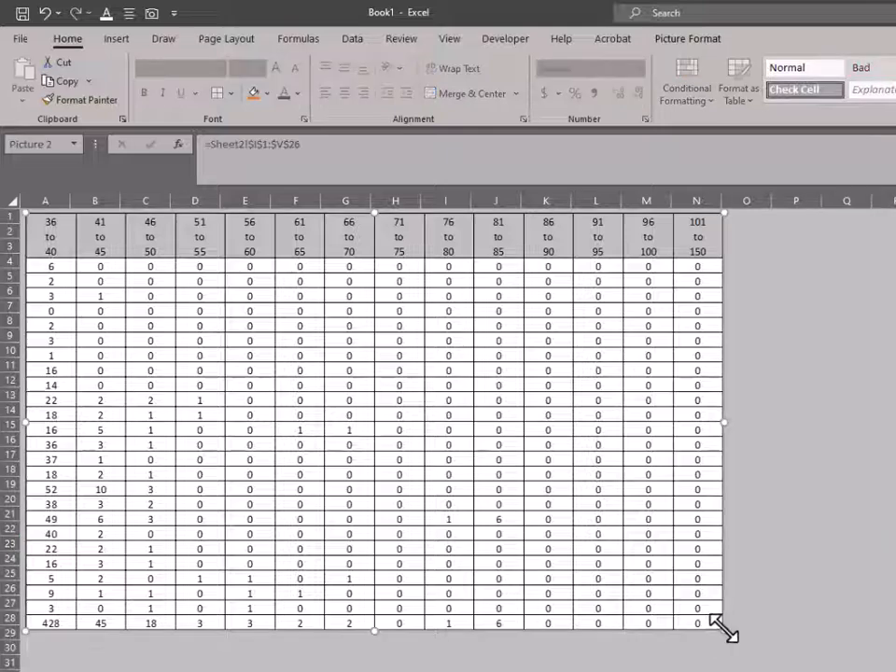
{"action": "left_click_drag", "start_coordinate": [721, 625], "coordinate": [580, 545]}
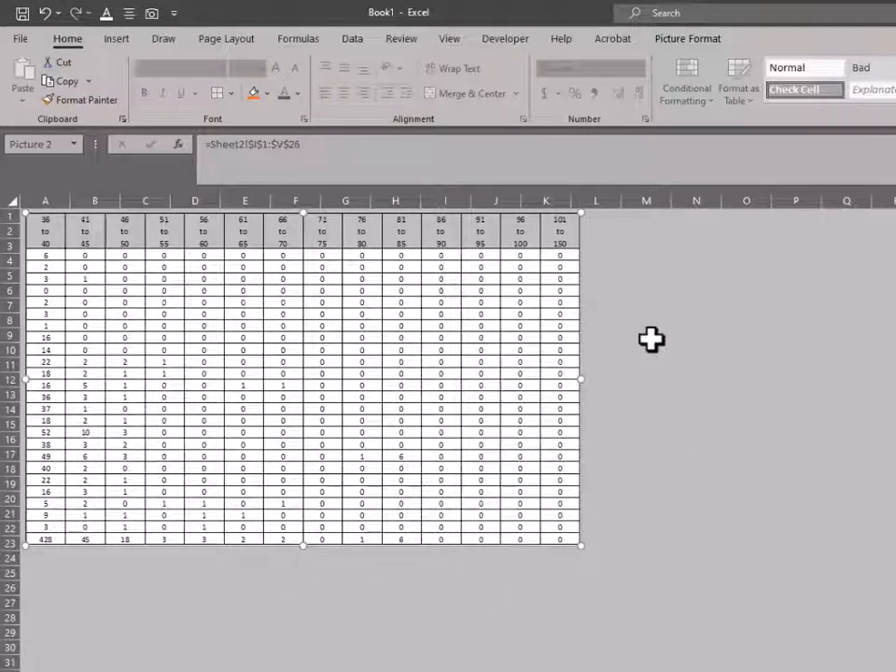
{"action": "left_click", "coordinate": [152, 14]}
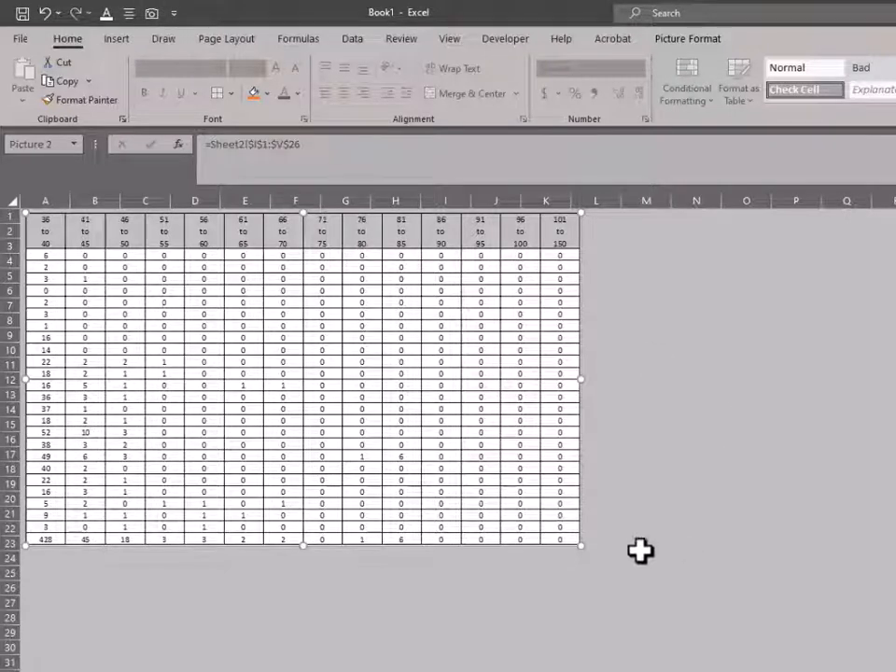